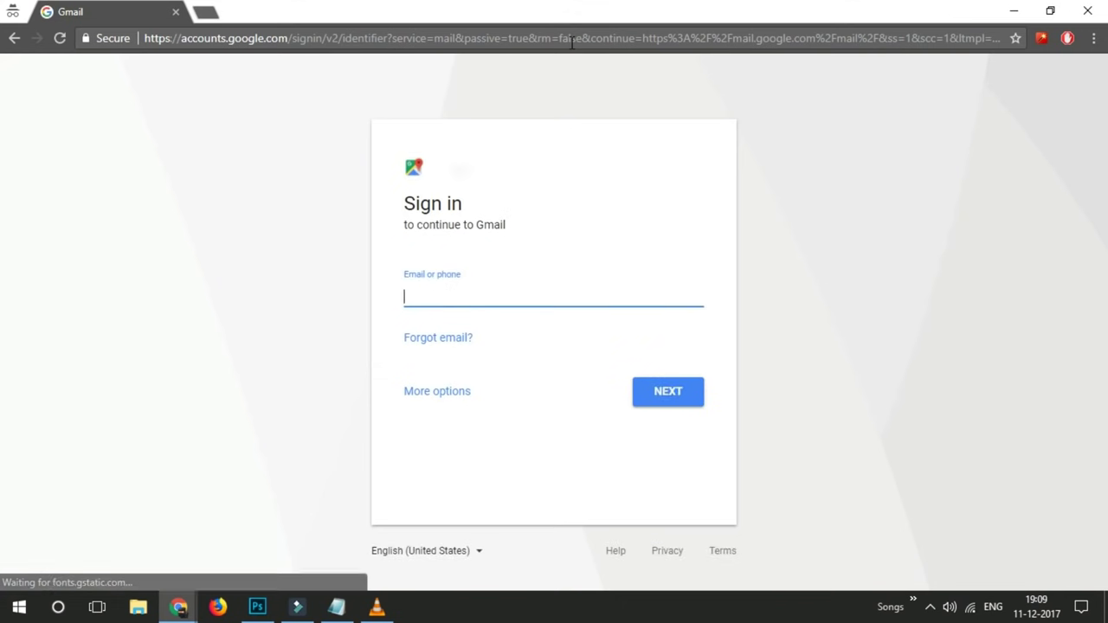
- Submit the account email, choose Forgot password, then Try another way, and start entering the phone number
{"action": "type", "text": "hellotechies007"}
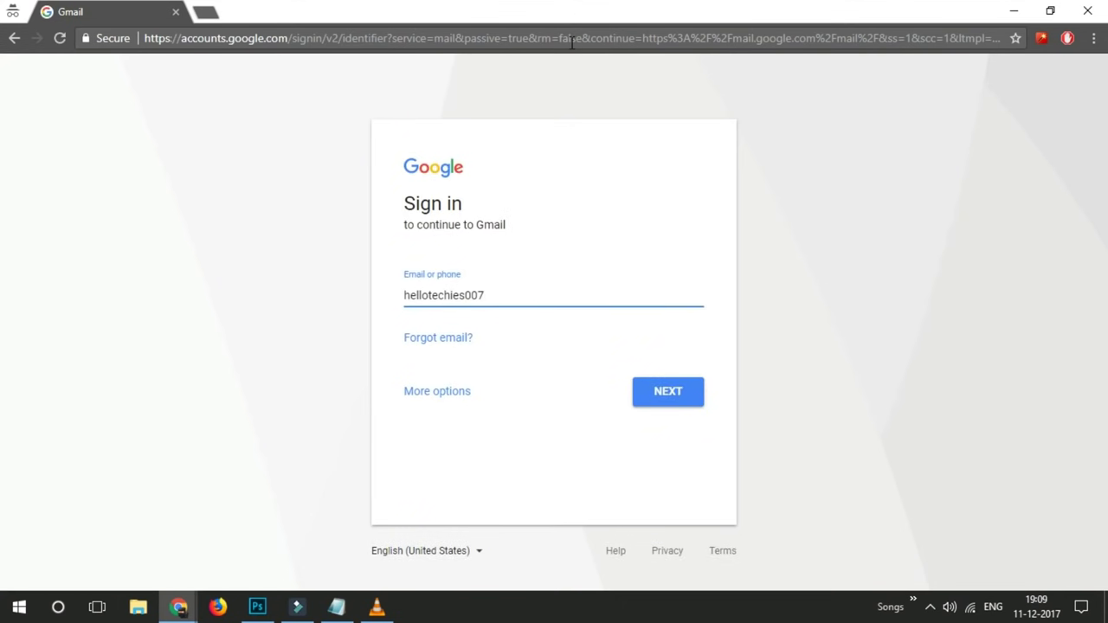
{"action": "key", "text": "Return"}
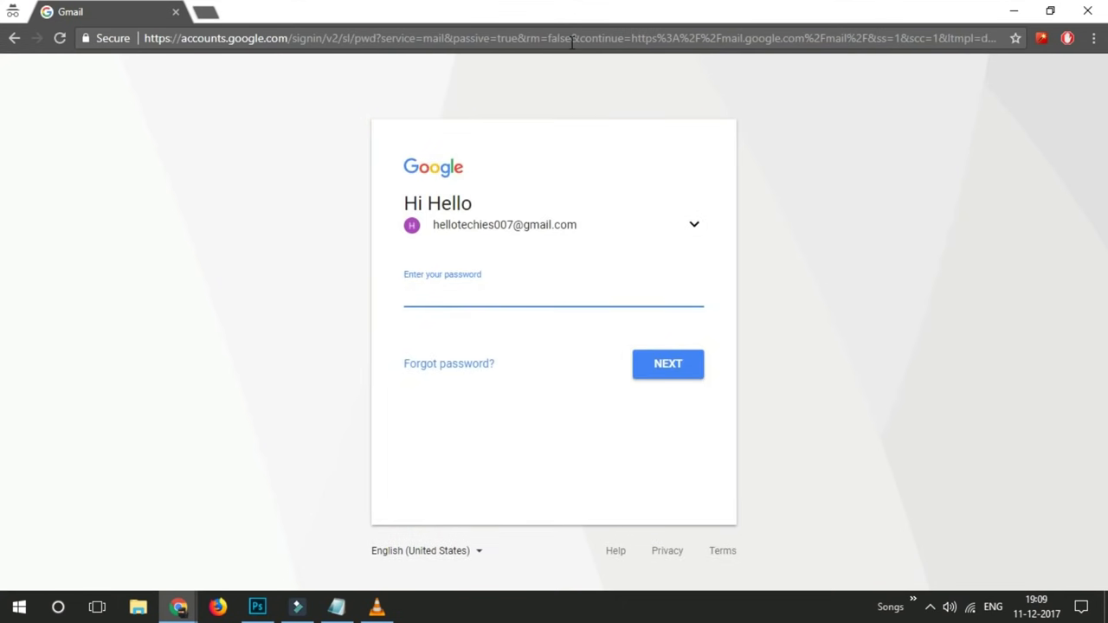
{"action": "left_click", "coordinate": [441, 364]}
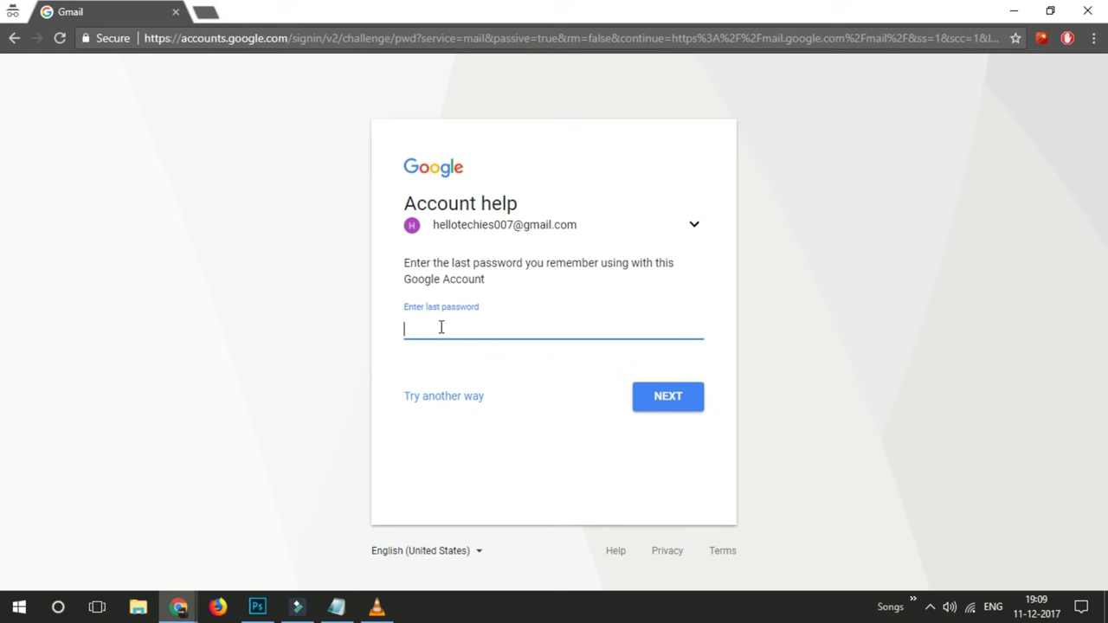
{"action": "left_click", "coordinate": [437, 400]}
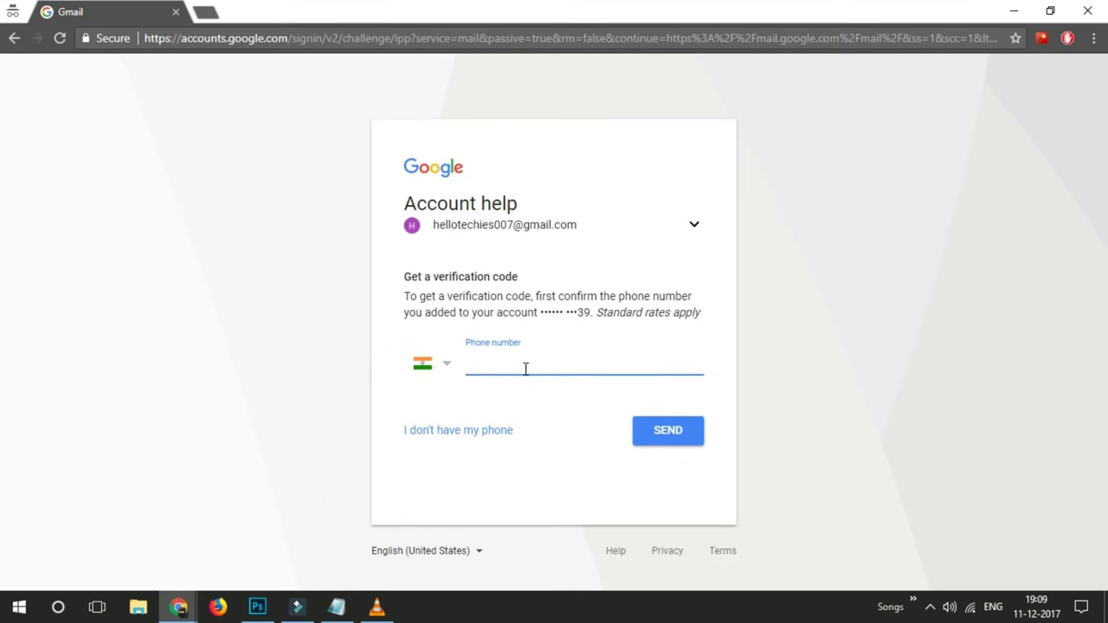
{"action": "type", "text": "9"}
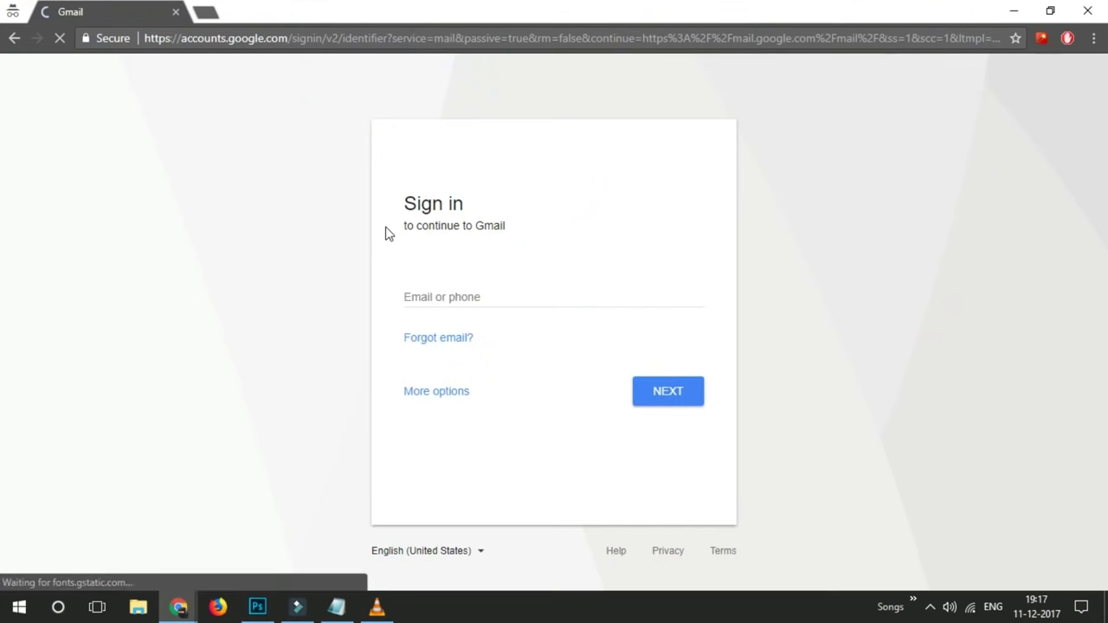
- Enter and submit the account email, then start Forgot password recovery
{"action": "left_click", "coordinate": [425, 299]}
{"action": "type", "text": "hellotechies007"}
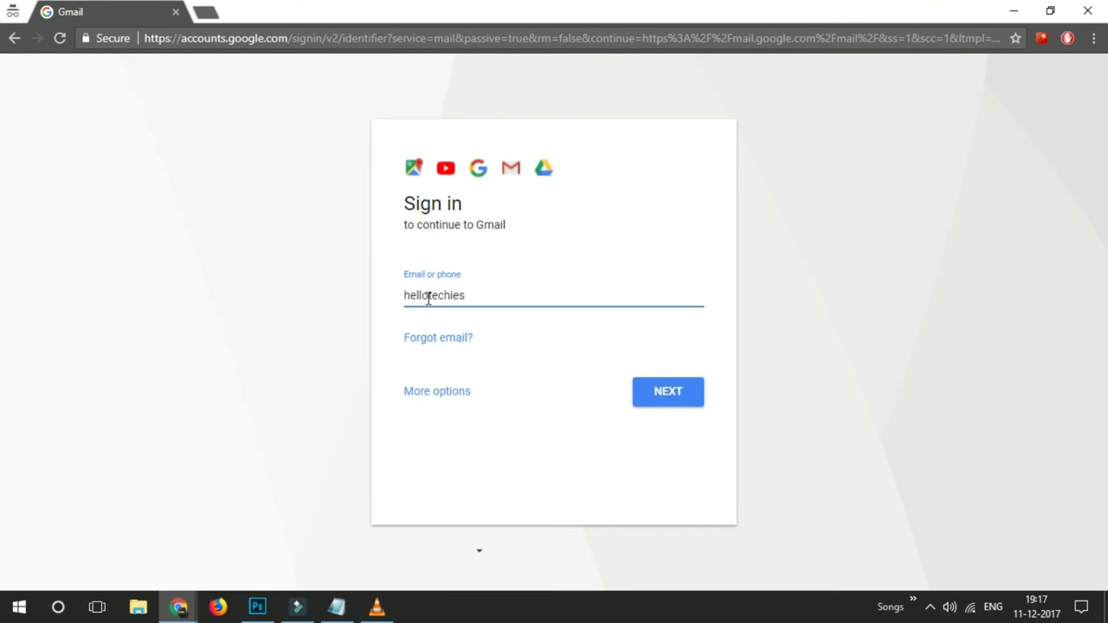
{"action": "key", "text": "Return"}
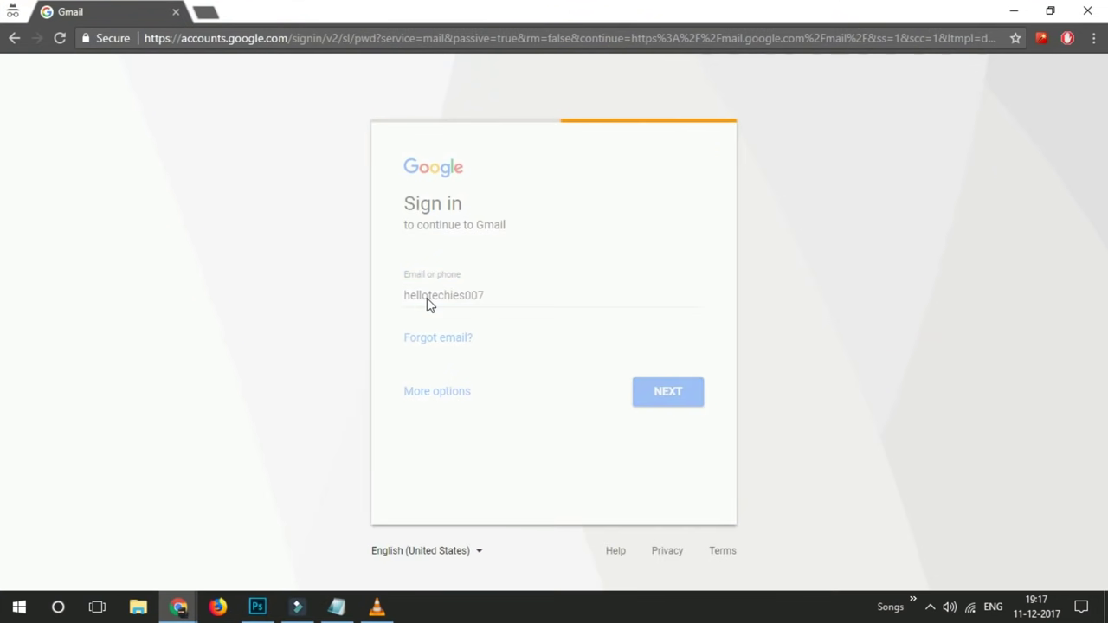
{"action": "left_click", "coordinate": [435, 365]}
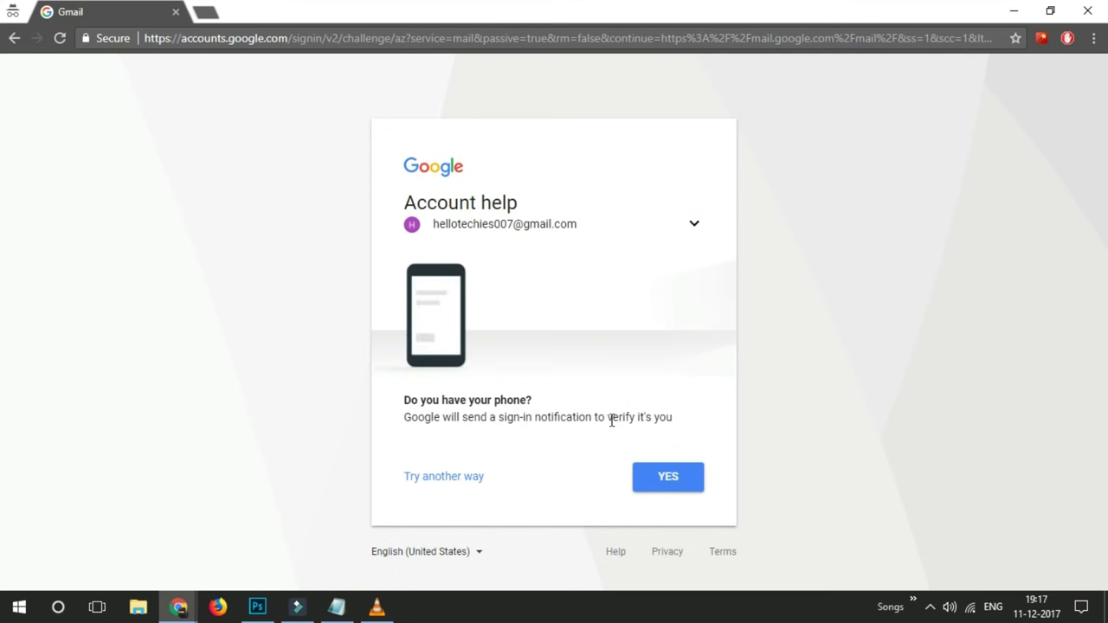
- Review the sign-in notification message and answer YES to 'Do you have your phone?'
{"action": "double_click", "coordinate": [678, 421]}
{"action": "left_click", "coordinate": [445, 416]}
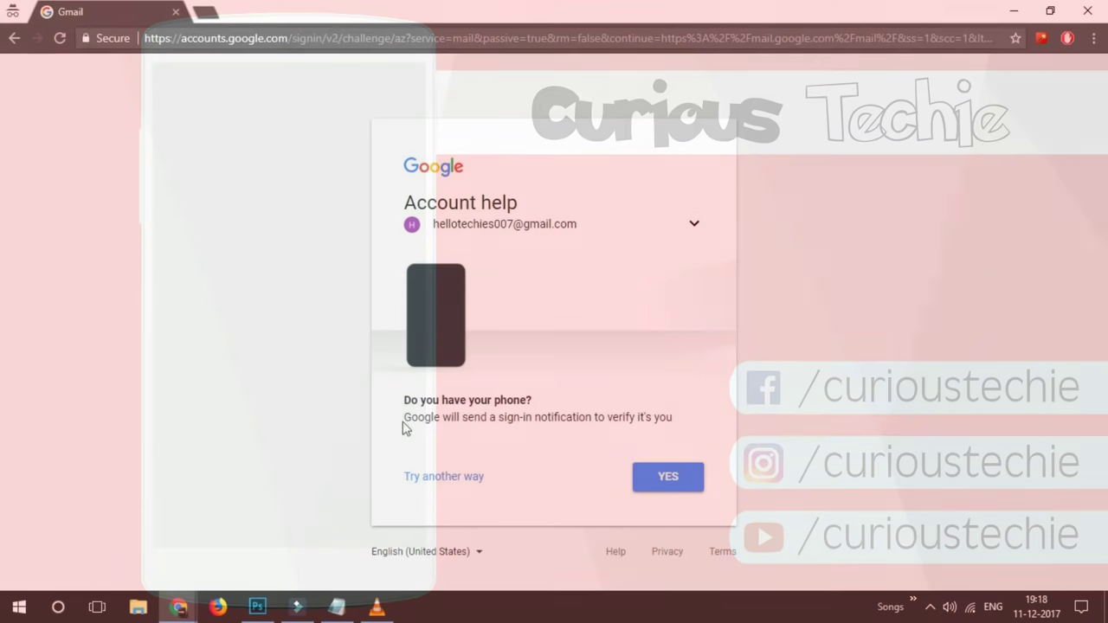
{"action": "left_click_drag", "start_coordinate": [404, 418], "coordinate": [678, 418]}
{"action": "left_click", "coordinate": [640, 422]}
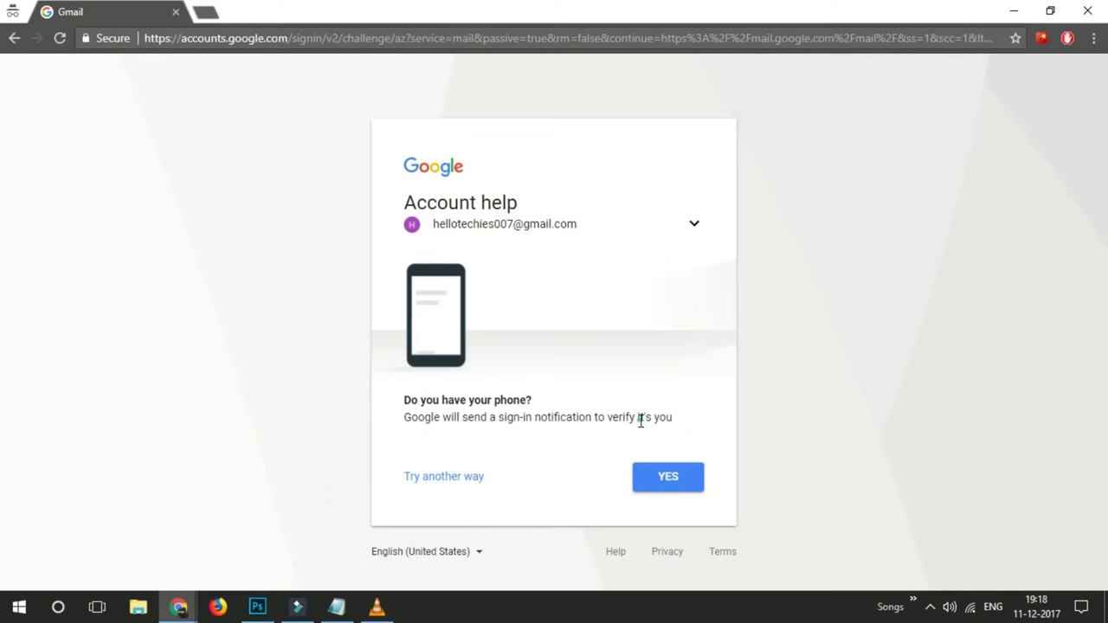
{"action": "left_click", "coordinate": [675, 482]}
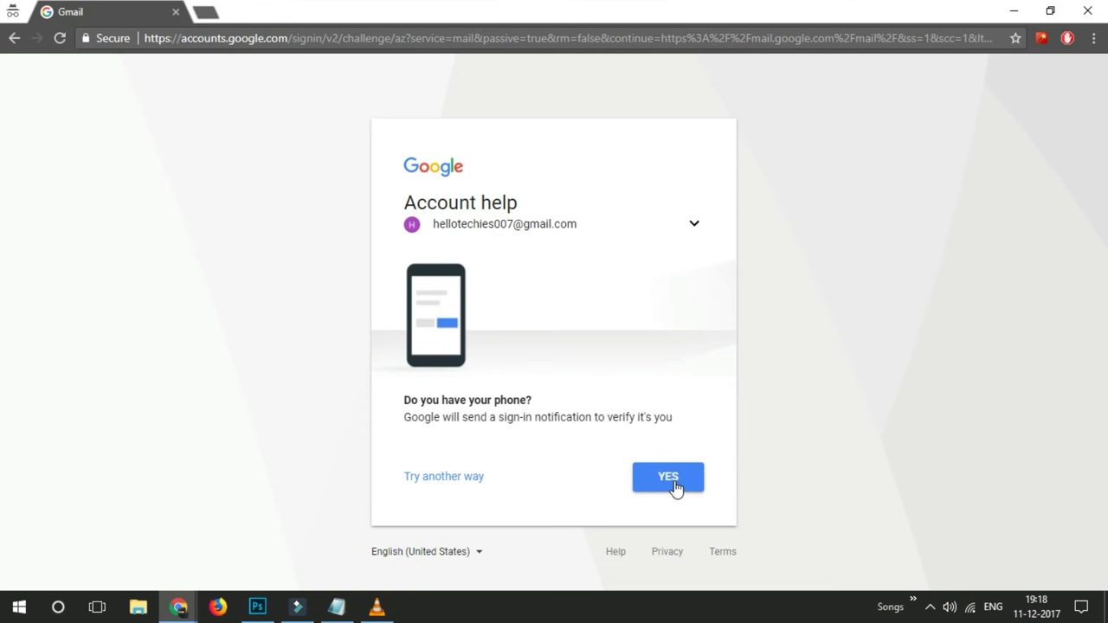
{"action": "left_click", "coordinate": [676, 486]}
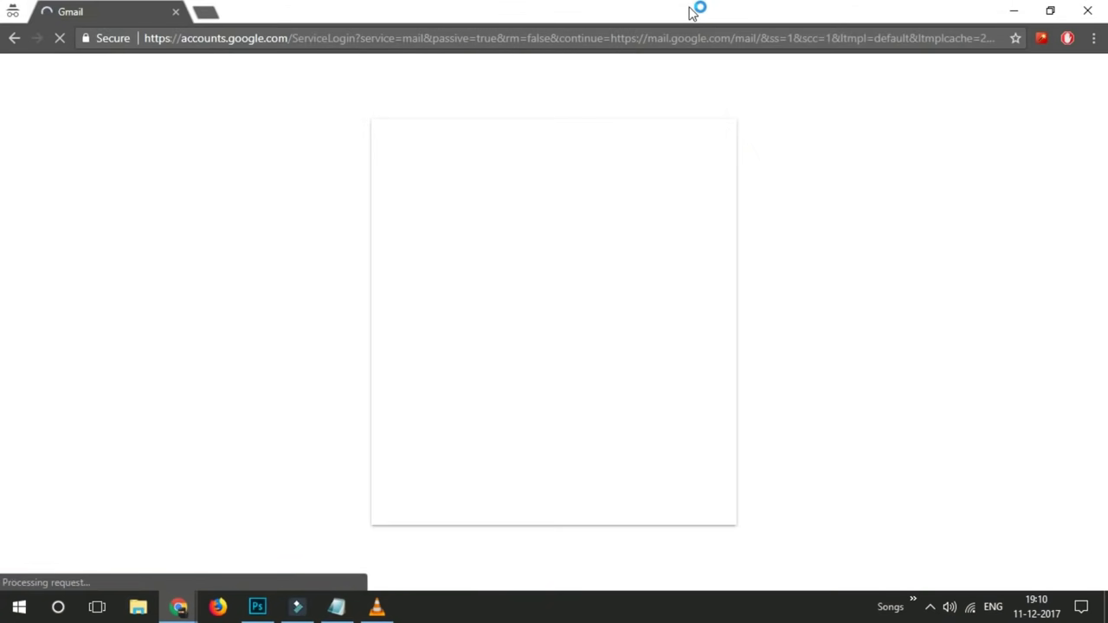
- Submit the account email, choose Forgot password, then Try another way to reach the recovery-email prompt
{"action": "type", "text": "hellotechies007"}
{"action": "key", "text": "Return"}
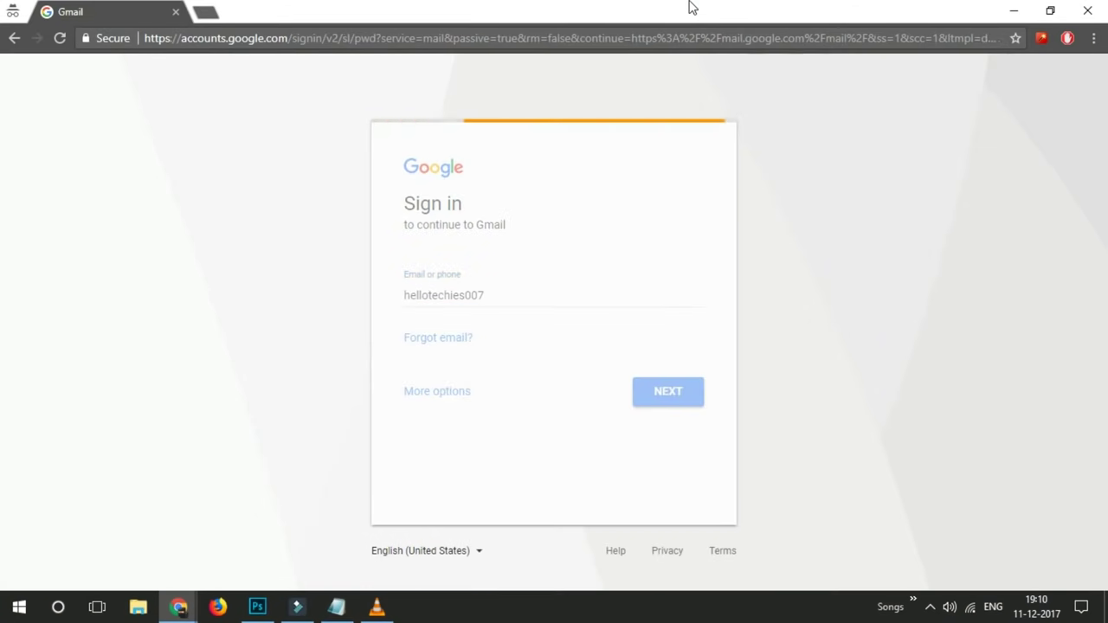
{"action": "left_click", "coordinate": [442, 362]}
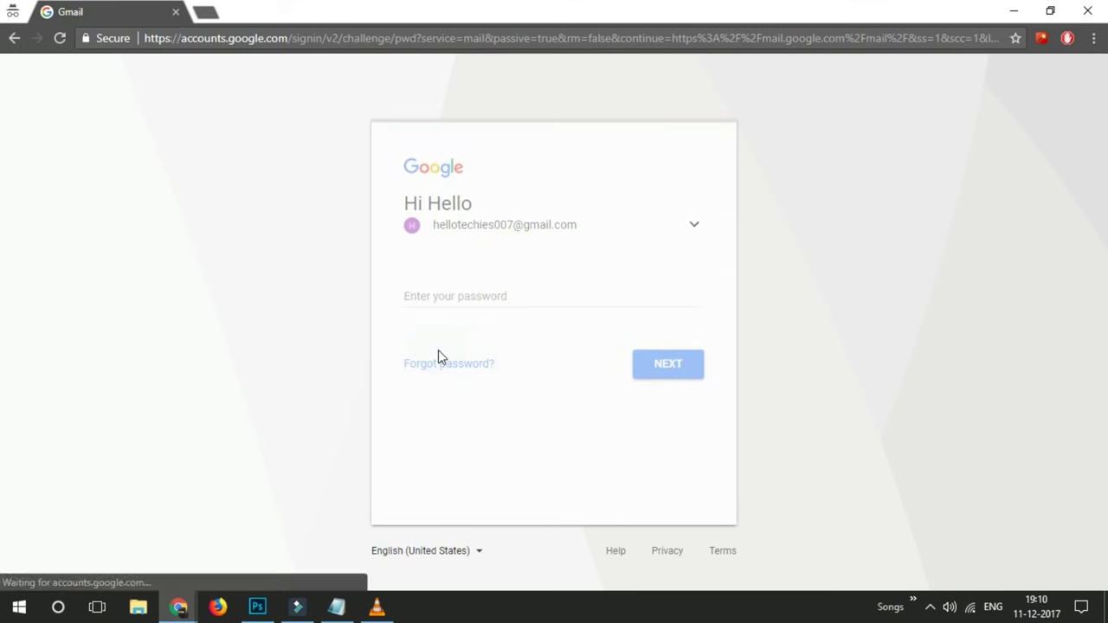
{"action": "left_click", "coordinate": [451, 396]}
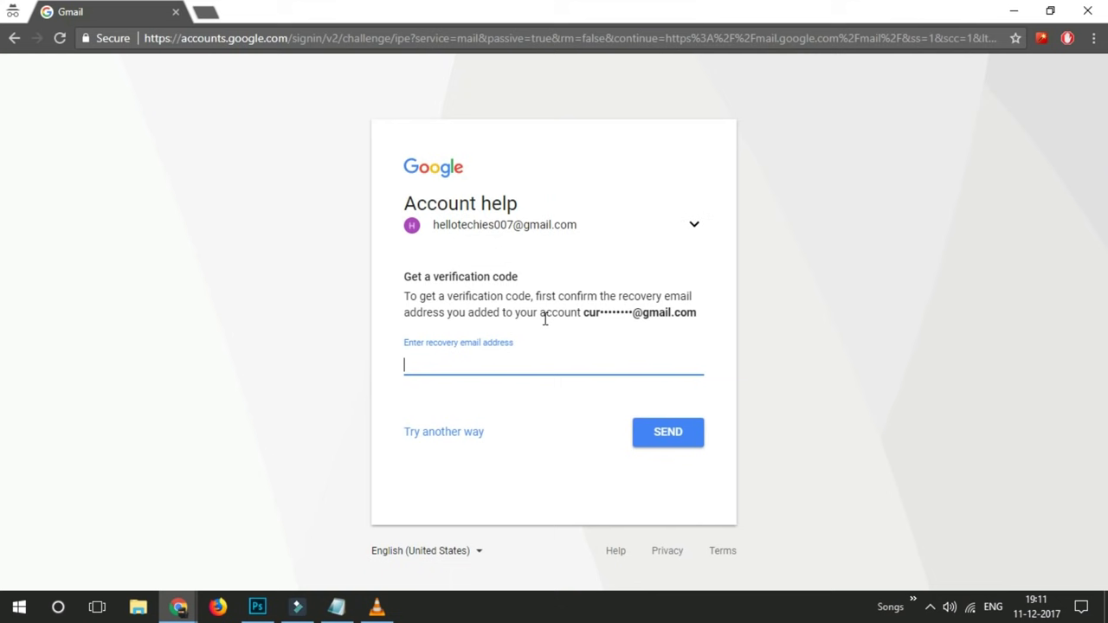
- Highlight the masked recovery address, then type a few letters in the recovery email field and clear it
{"action": "left_click", "coordinate": [587, 313]}
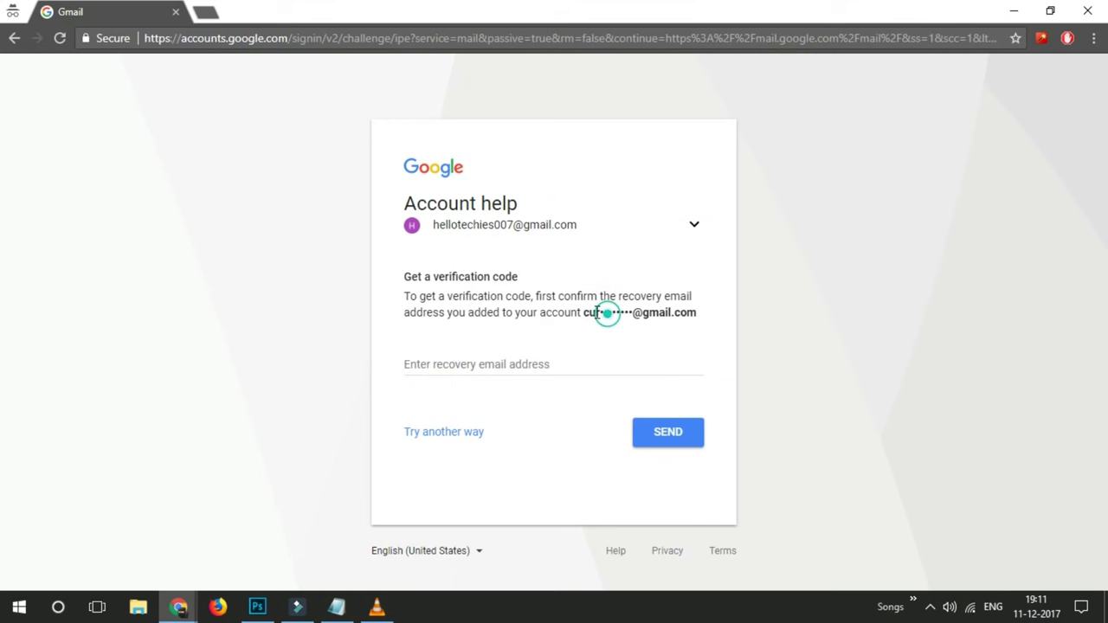
{"action": "left_click_drag", "start_coordinate": [581, 314], "coordinate": [697, 314]}
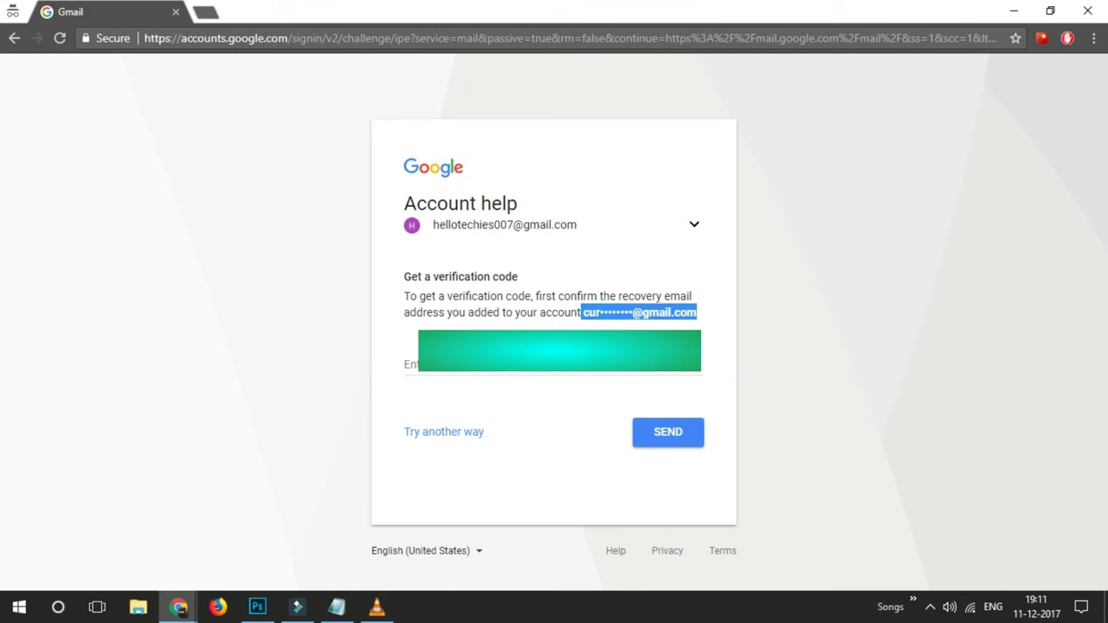
{"action": "left_click", "coordinate": [619, 312]}
{"action": "left_click", "coordinate": [603, 374]}
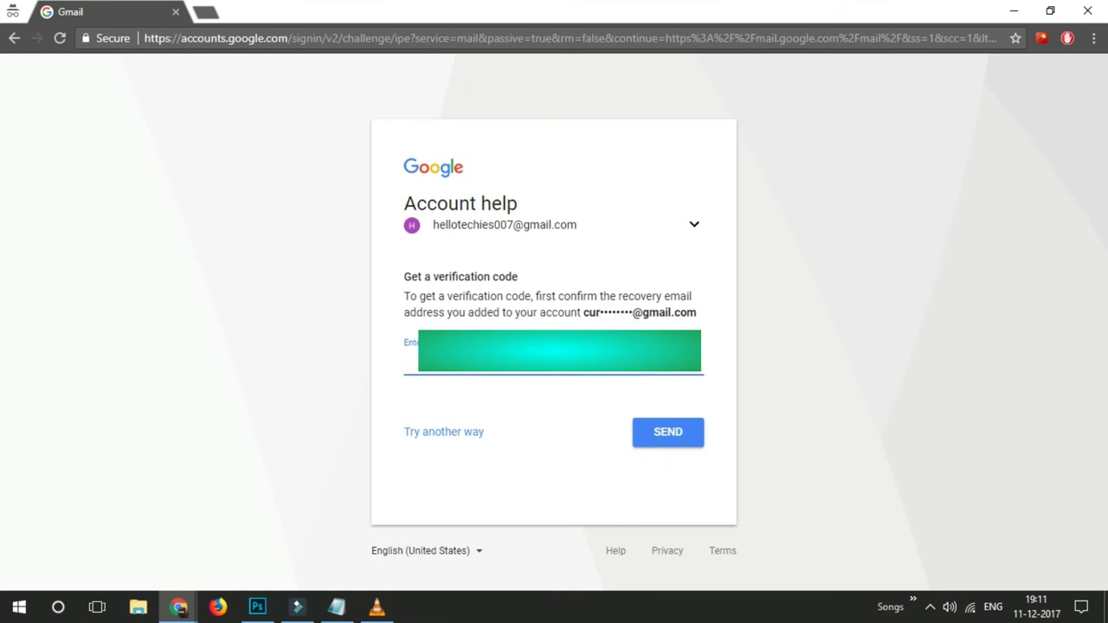
{"action": "type", "text": "cu"}
{"action": "key", "text": "BackSpace"}
{"action": "type", "text": "u"}
{"action": "key", "text": "ctrl+a"}
{"action": "key", "text": "BackSpace"}
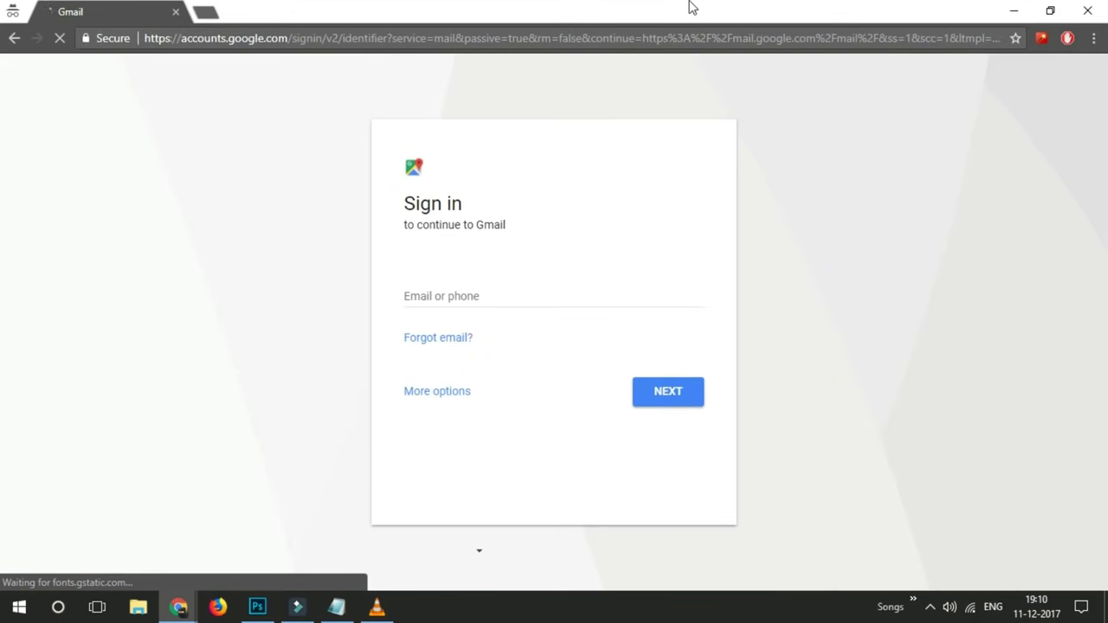
- Submit the account email, choose Forgot password, then skip the last-password and phone options
{"action": "type", "text": "hellotechies00"}
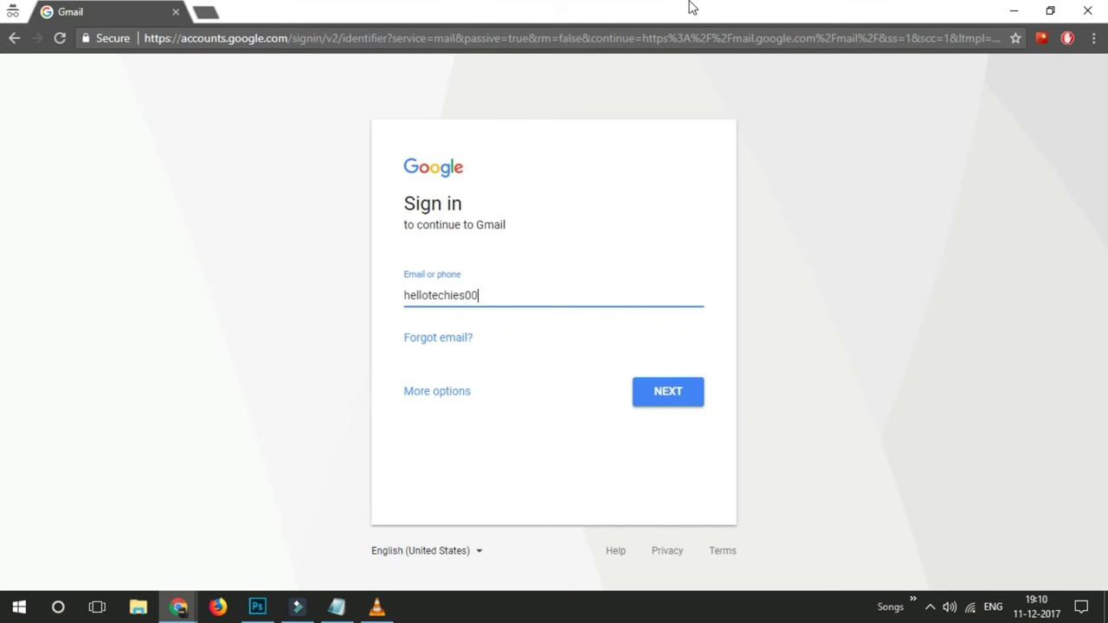
{"action": "type", "text": "\\7"}
{"action": "key", "text": "Return"}
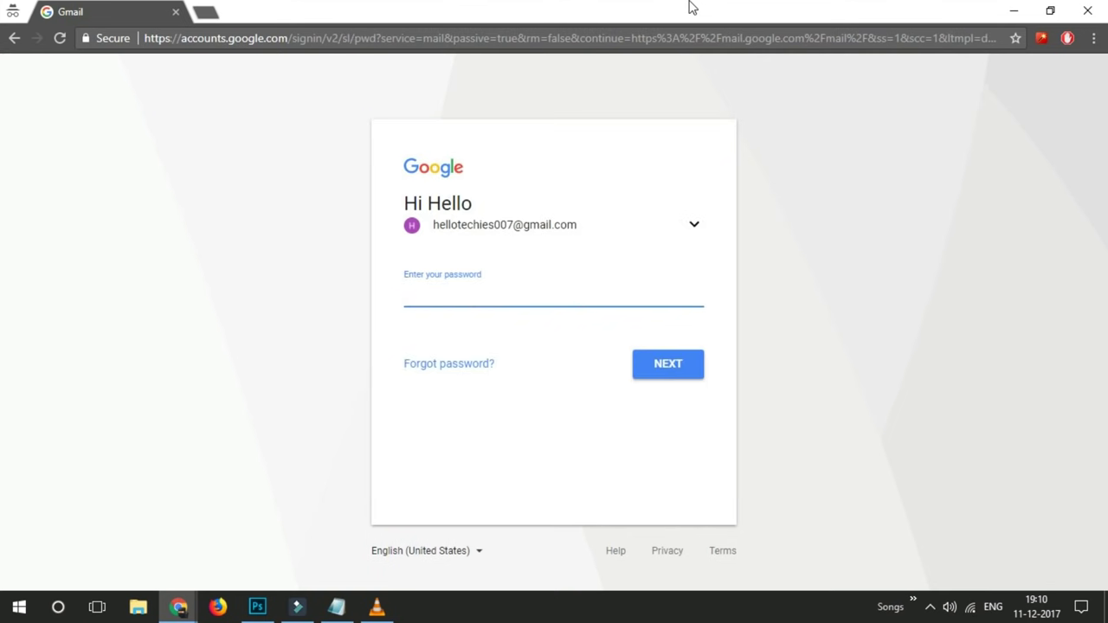
{"action": "left_click", "coordinate": [439, 354]}
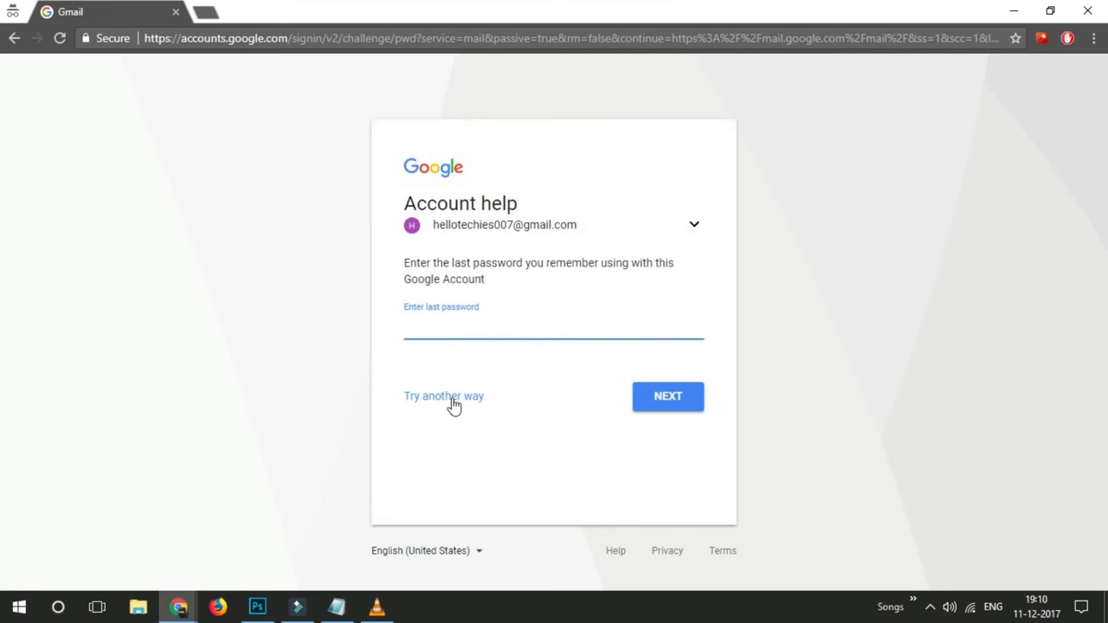
{"action": "left_click", "coordinate": [450, 398]}
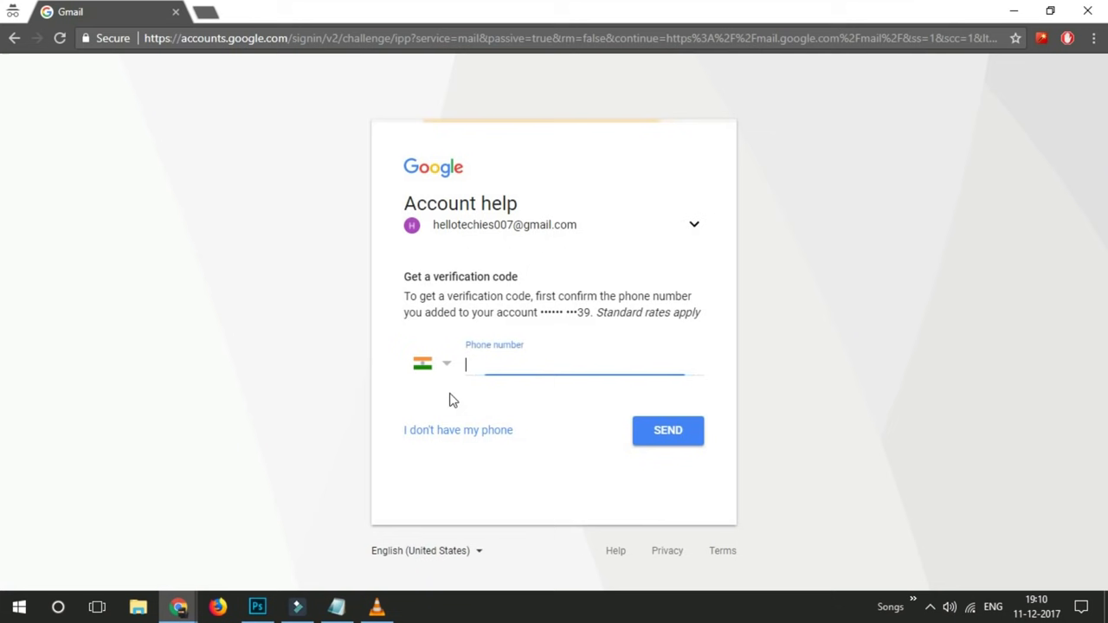
{"action": "left_click", "coordinate": [482, 436]}
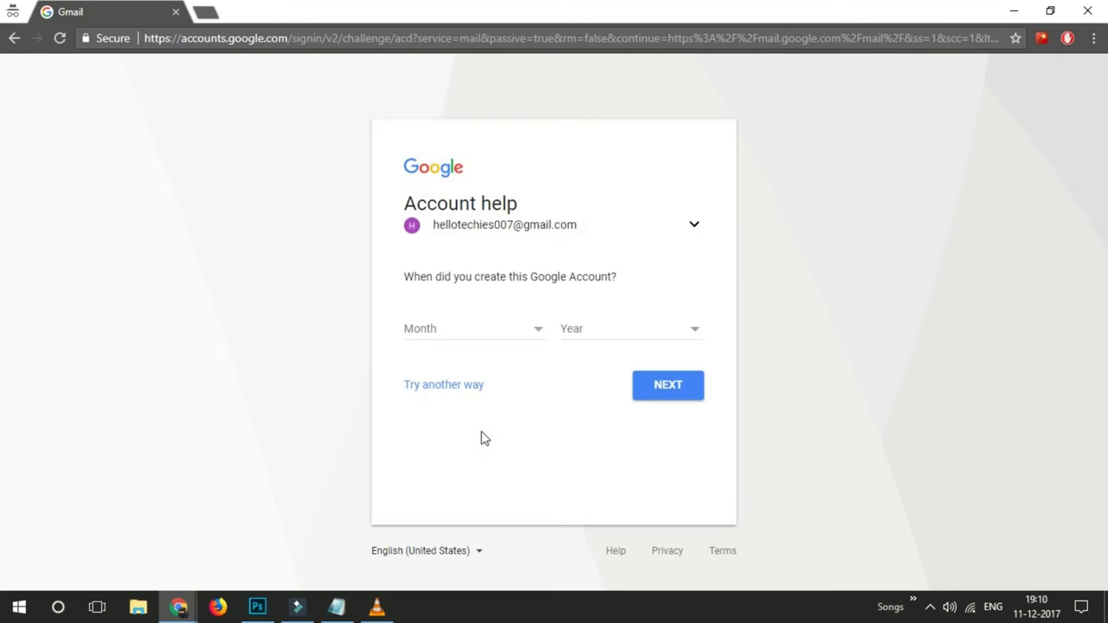
- Open and close the Month and Year lists without choosing, then begin typing an email you can check
{"action": "left_click", "coordinate": [441, 328]}
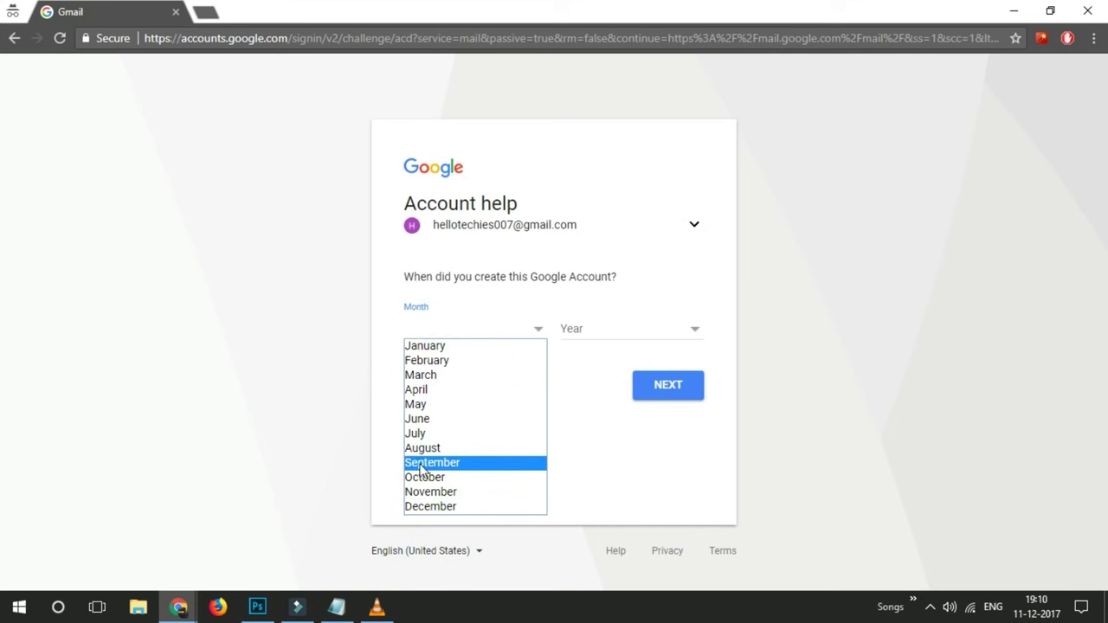
{"action": "left_click", "coordinate": [389, 366]}
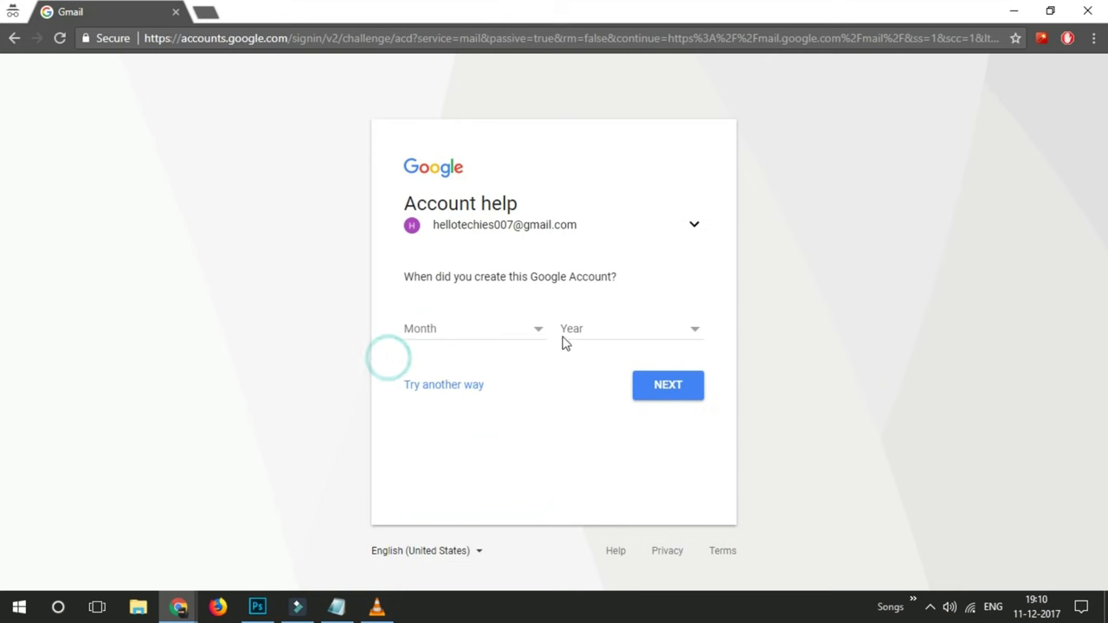
{"action": "left_click", "coordinate": [601, 336]}
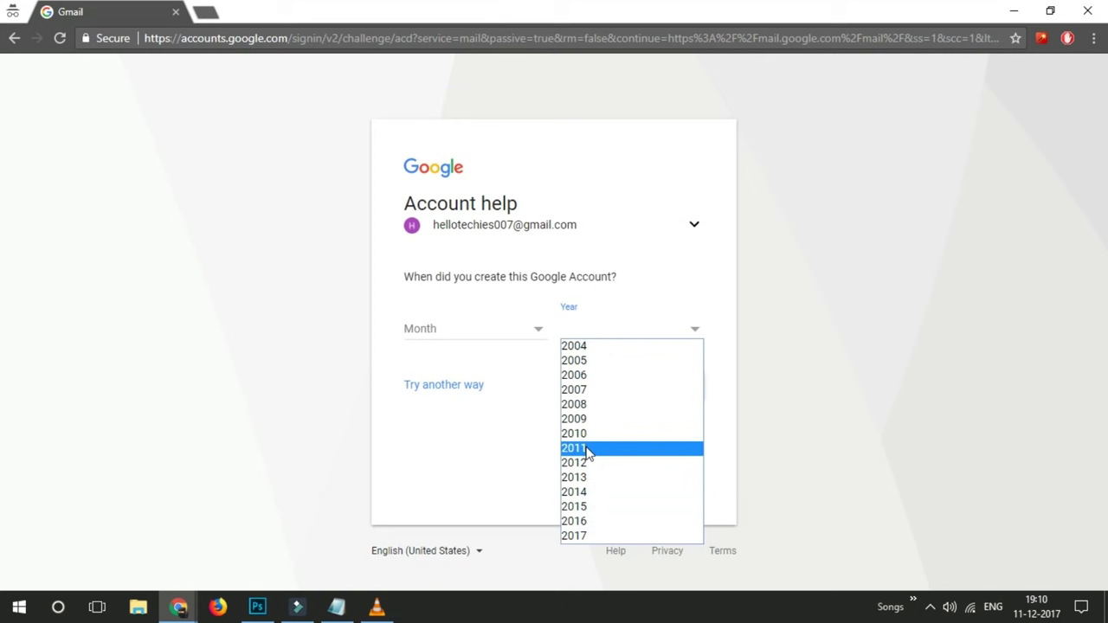
{"action": "left_click", "coordinate": [653, 289]}
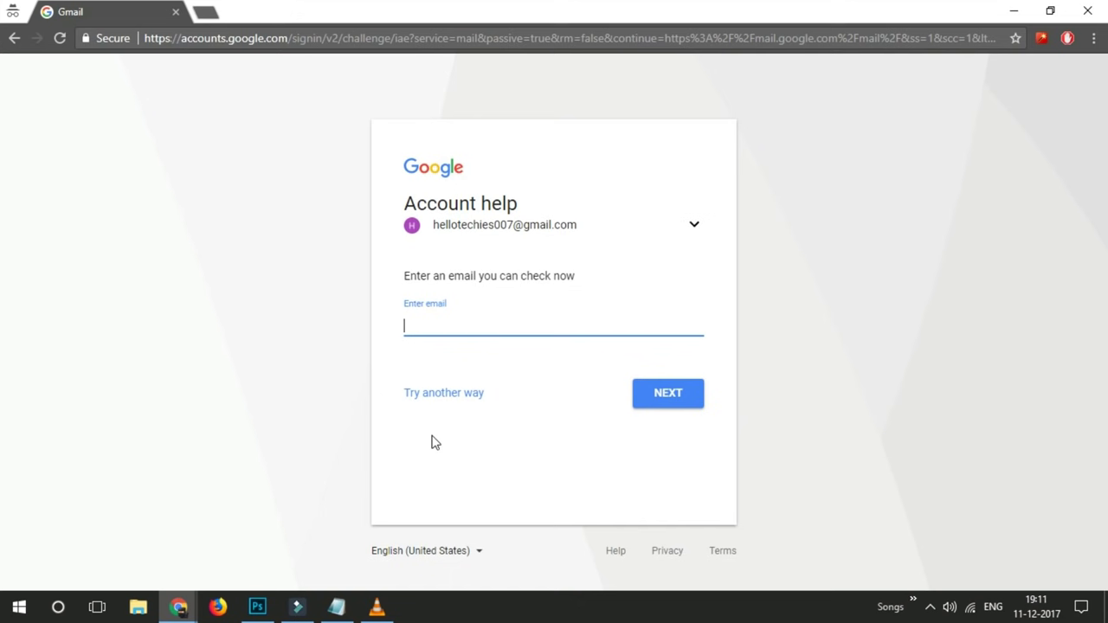
{"action": "type", "text": "hel"}
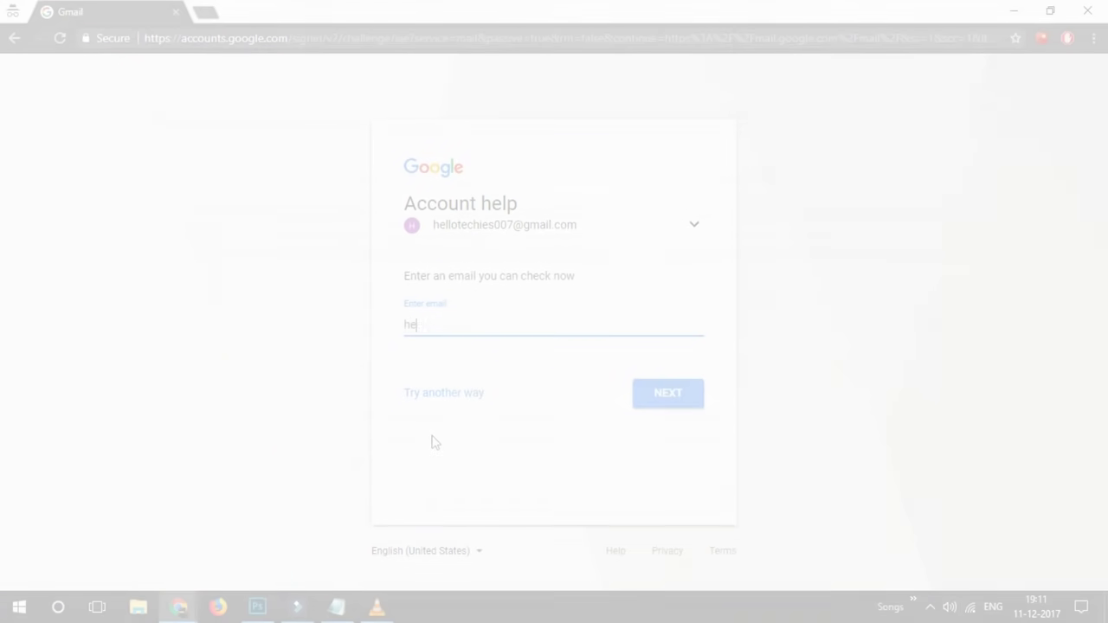